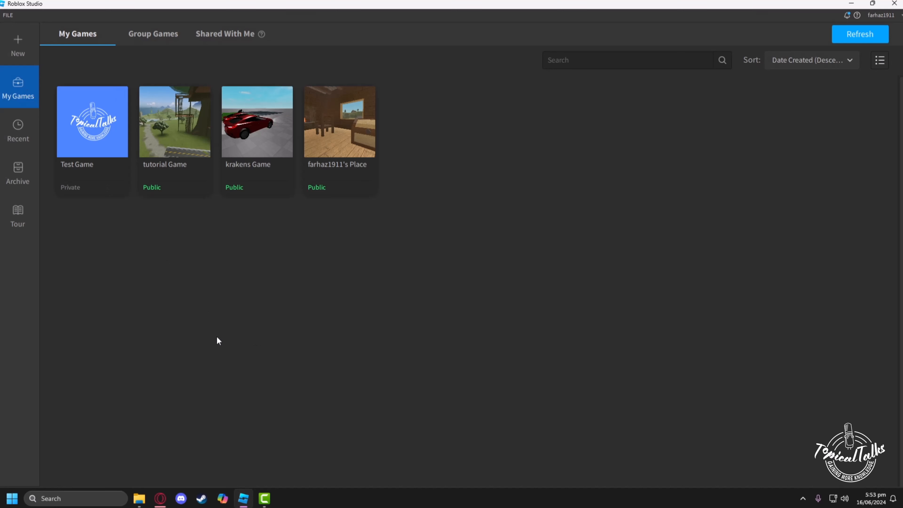
Open the Test Game project from the list of own games
left_click(90, 161)
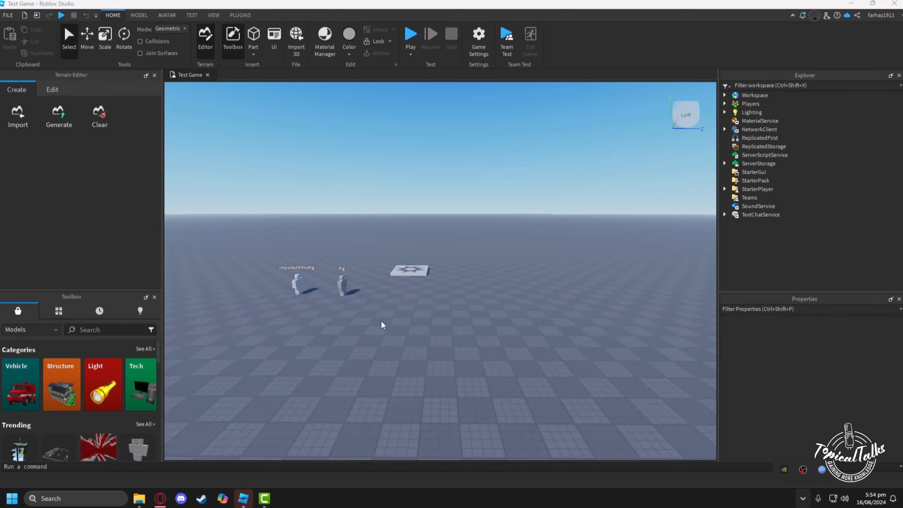
right_click_drag(383, 323, 447, 329)
key("w")
key("d")
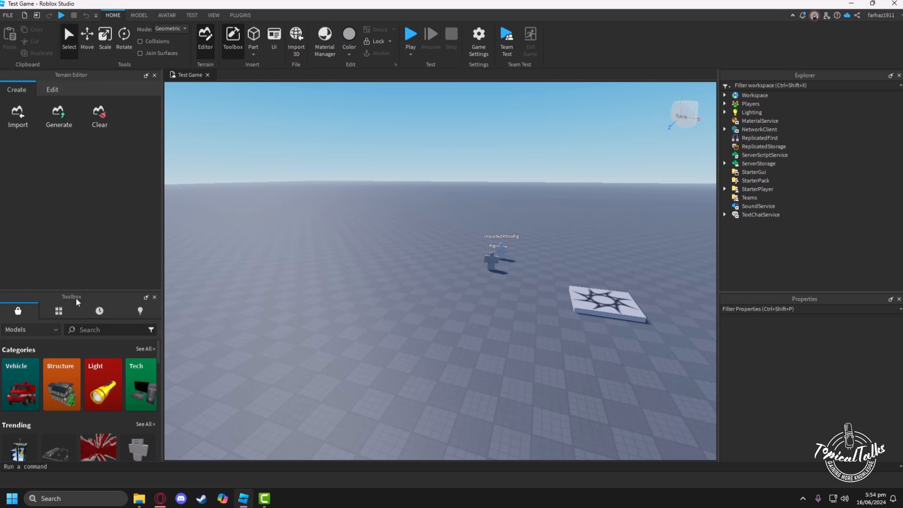
Search the model library for "main screen" and insert the Main Menu with Loading Screen model, including its scripts
left_click(102, 333)
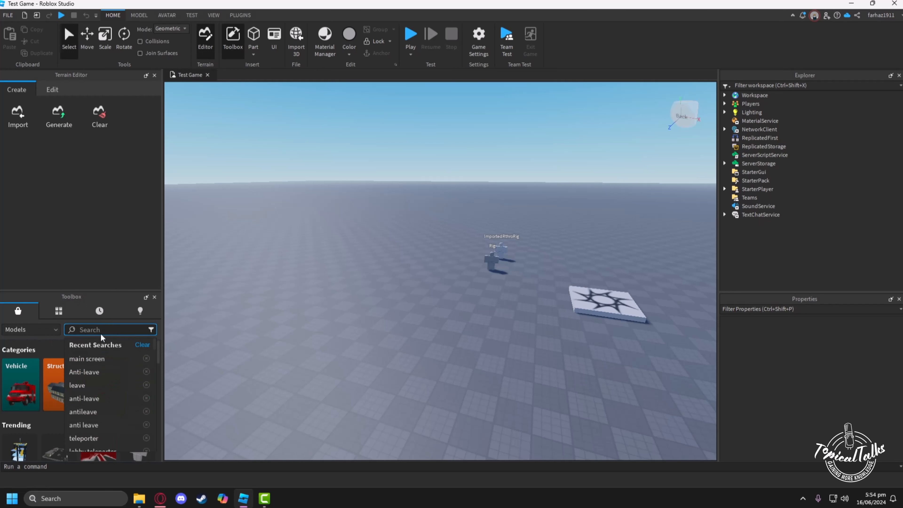
type("main screen")
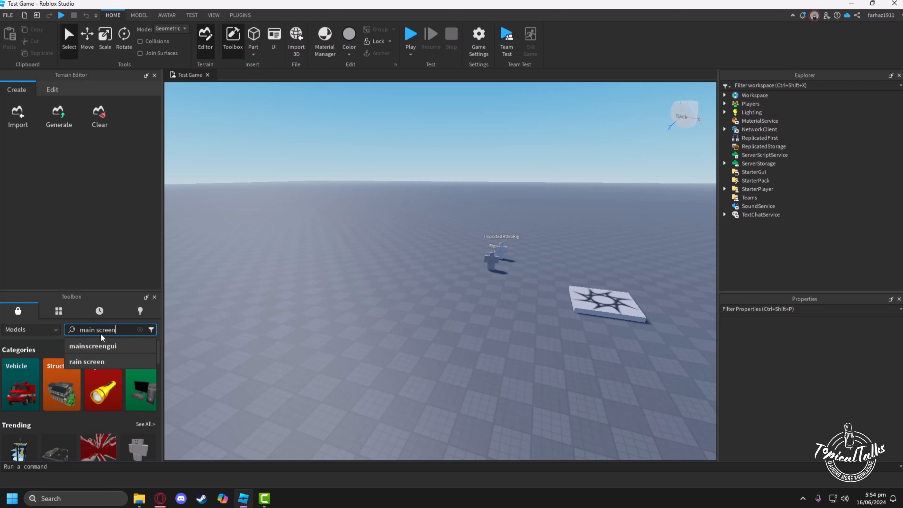
key("Return")
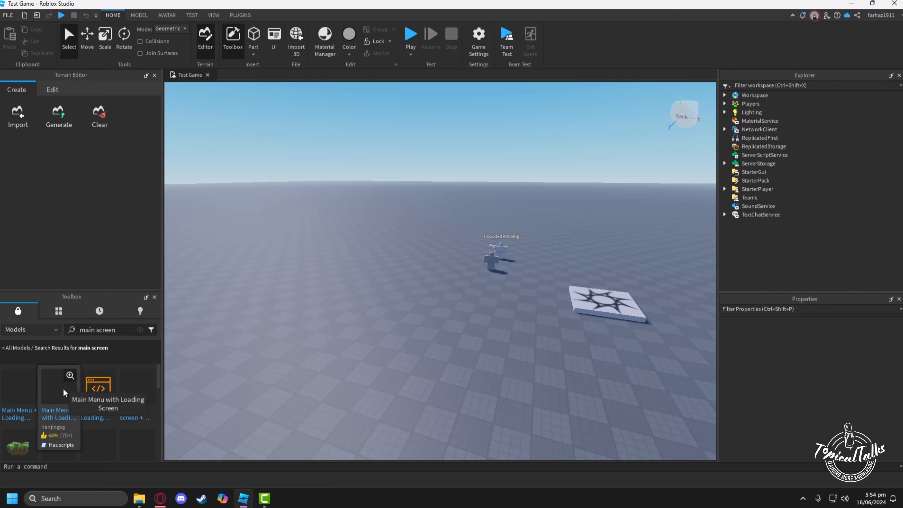
mouse_move(34, 389)
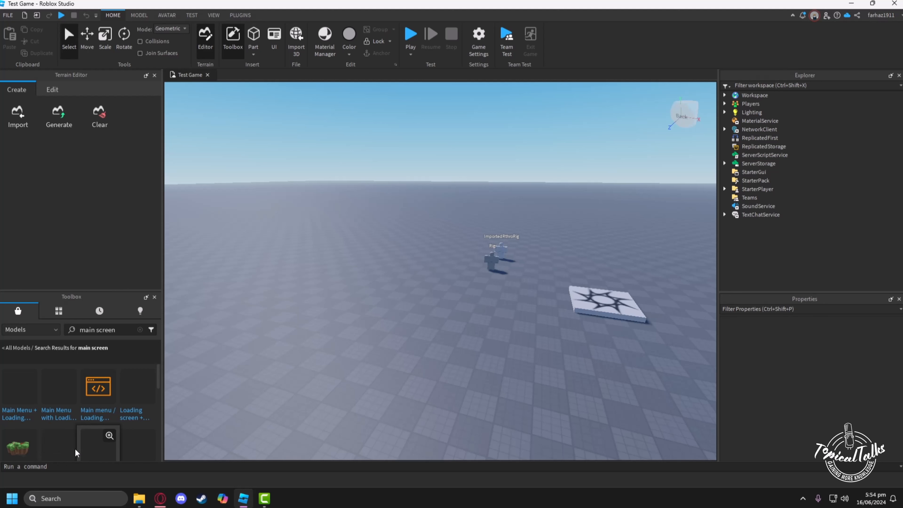
left_click(60, 390)
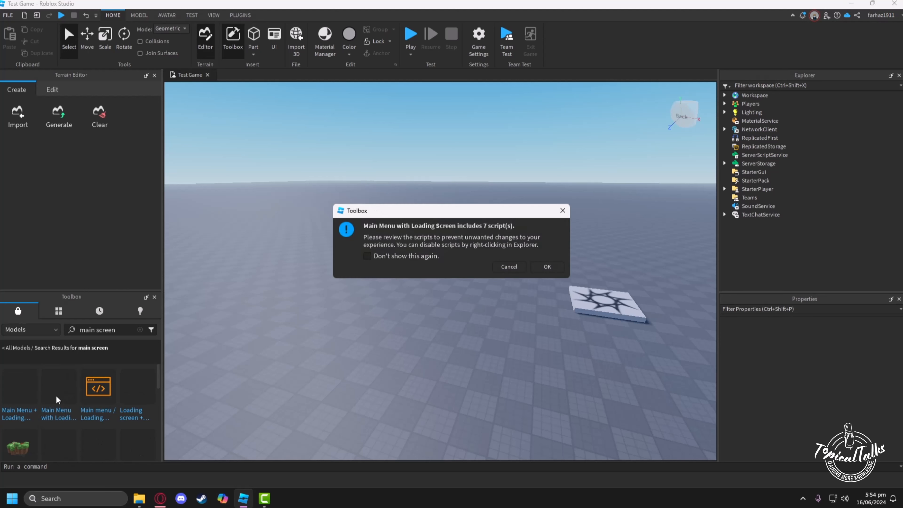
left_click(546, 268)
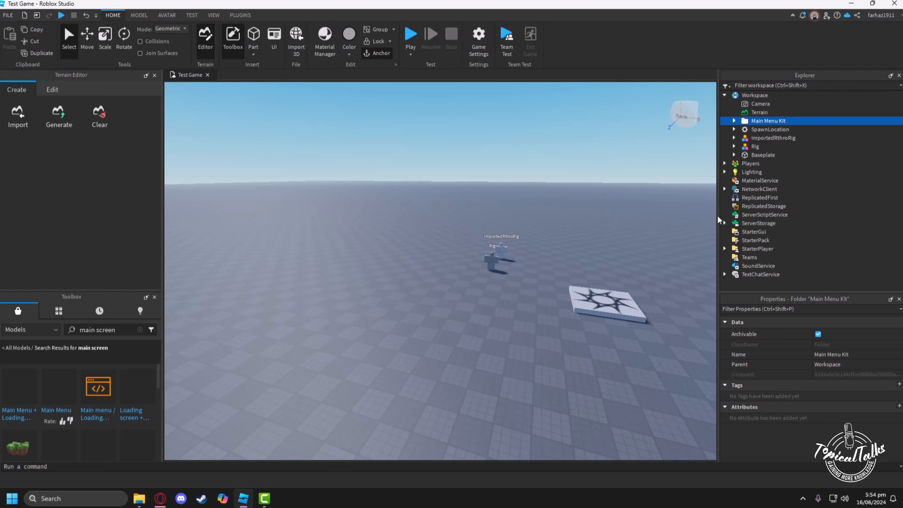
Move the ScreenGUI model out of the Main Menu Kit folder into StarterGui
left_click(734, 120)
left_click(775, 139)
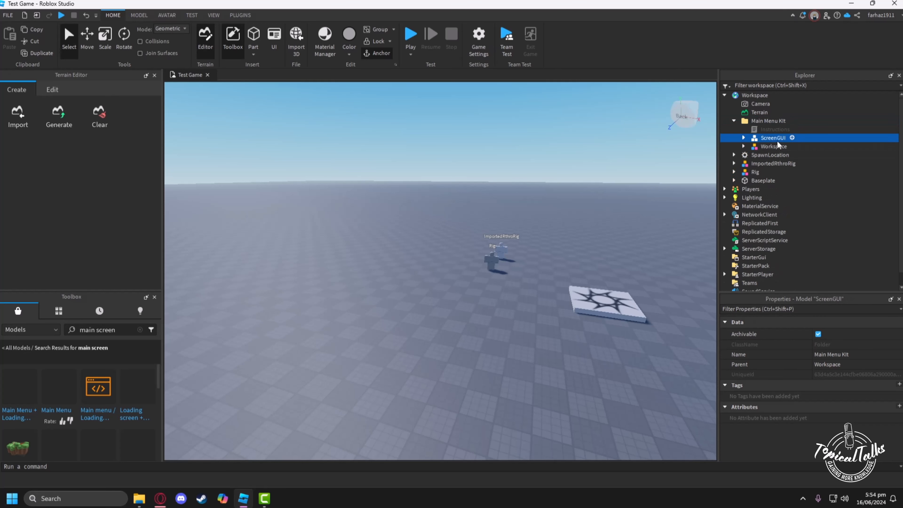
scroll(777, 151, "down", 1)
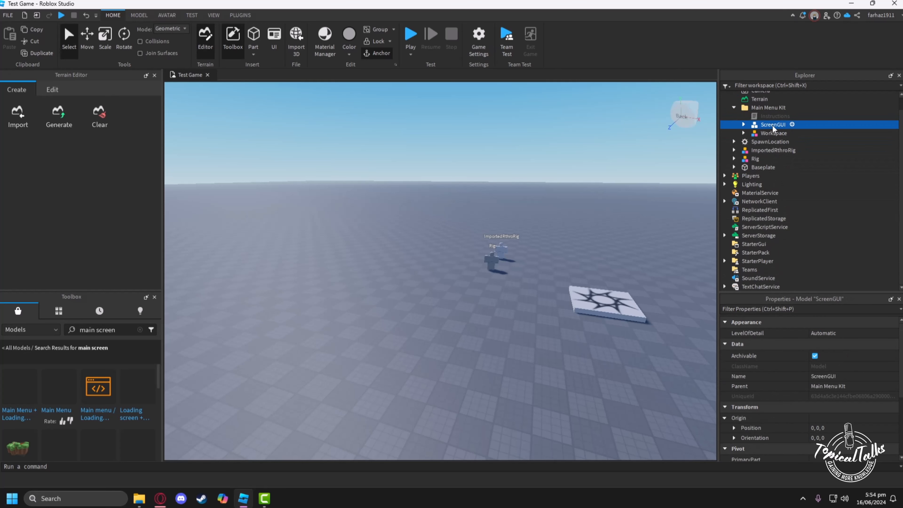
left_click_drag(772, 125, 768, 245)
scroll(853, 256, "up", 1)
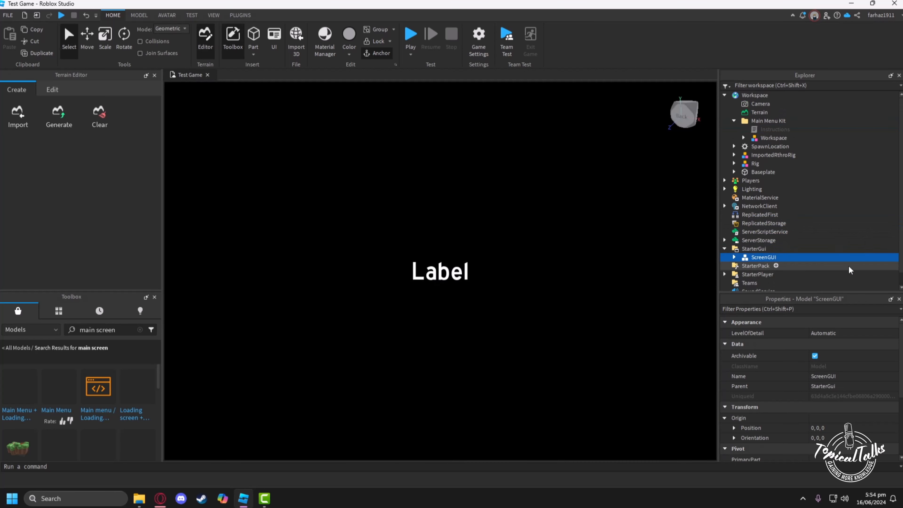
Move the kit's Workspace model directly into the game's Workspace and delete the Main Menu Kit folder
left_click(777, 138)
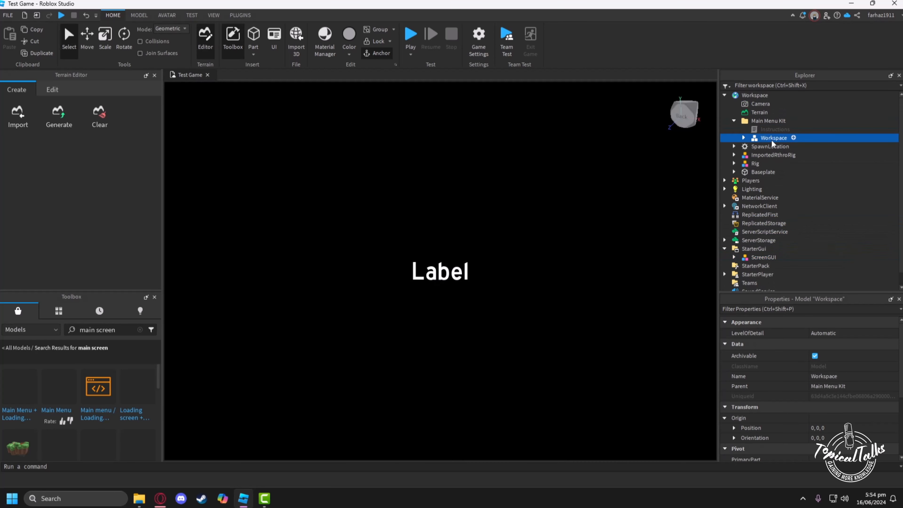
left_click_drag(771, 139, 768, 95)
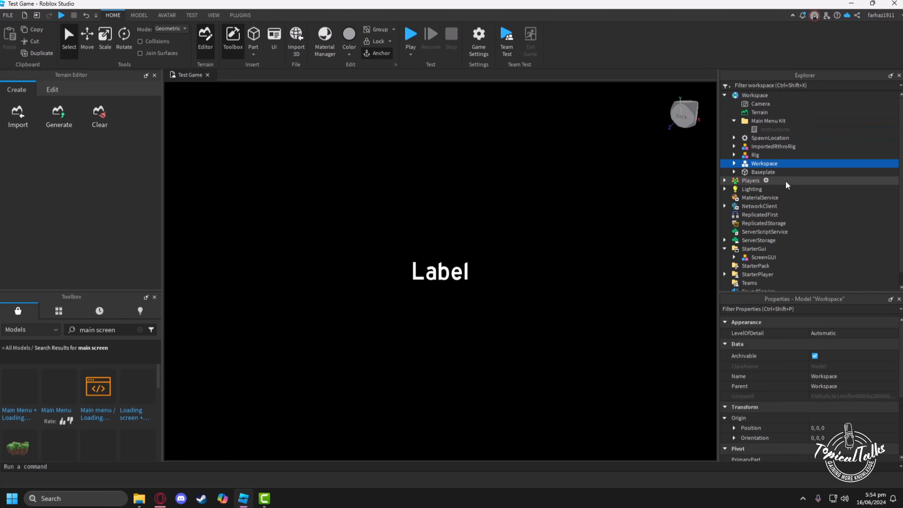
left_click(759, 121)
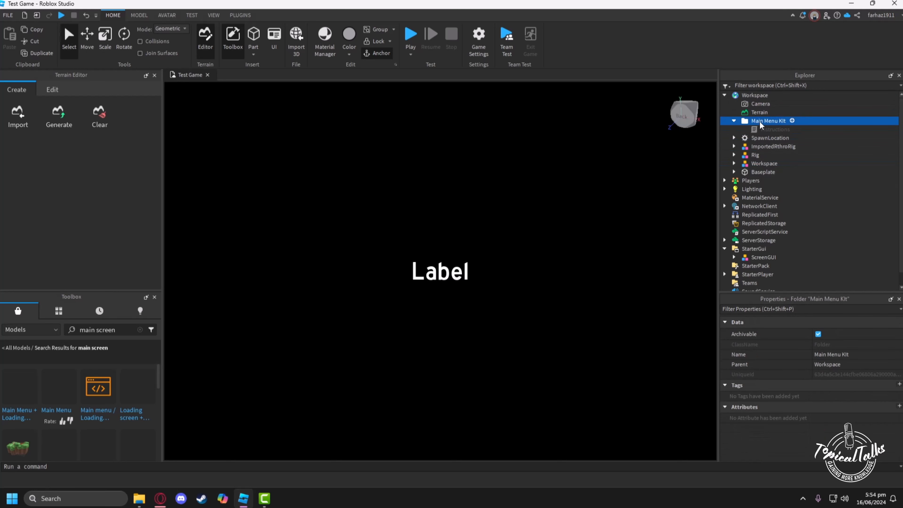
key("Delete")
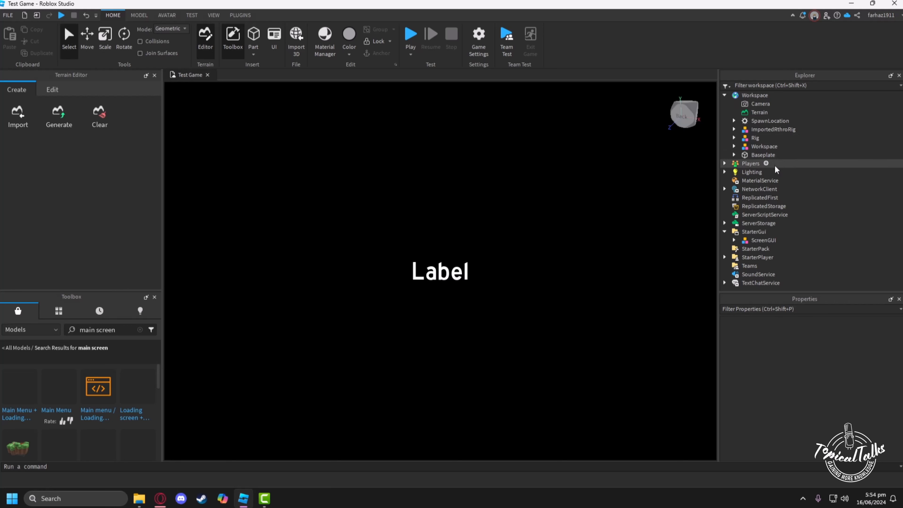
Check the contents of the kit's Workspace model and ungroup it within the game's Workspace
left_click(734, 147)
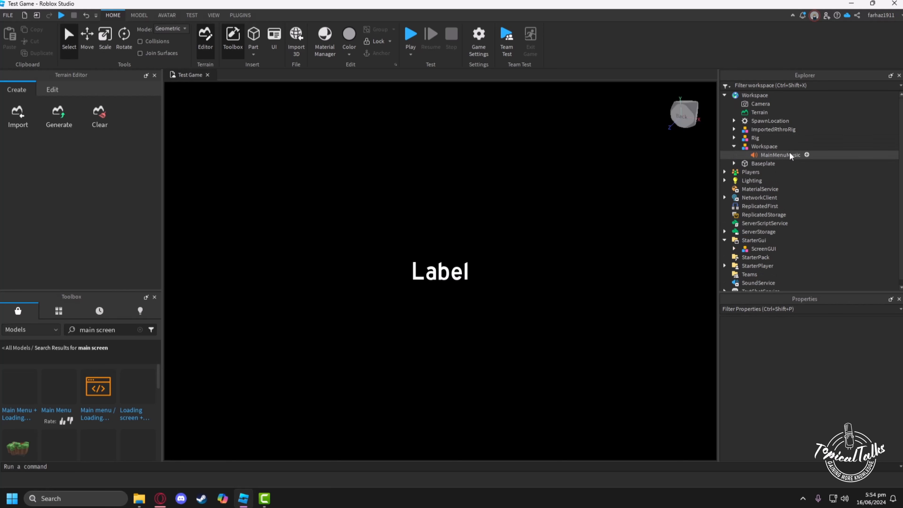
left_click(734, 146)
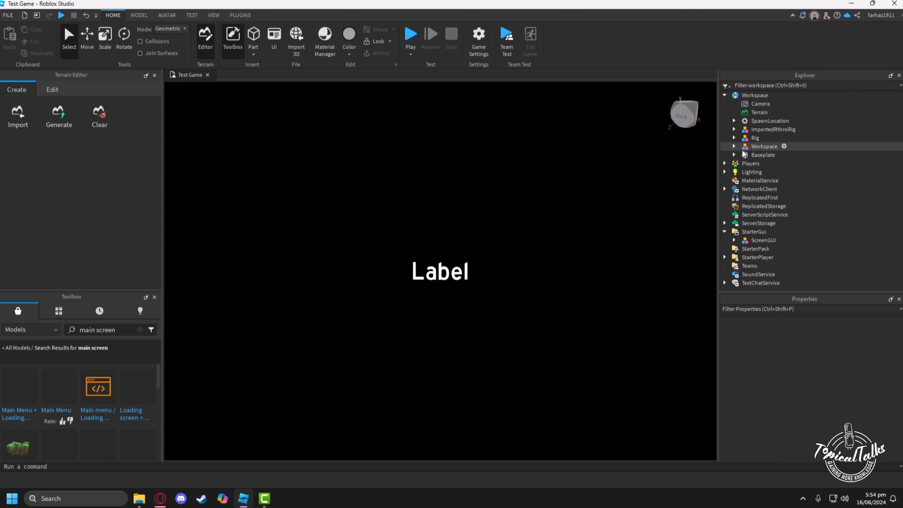
right_click(753, 145)
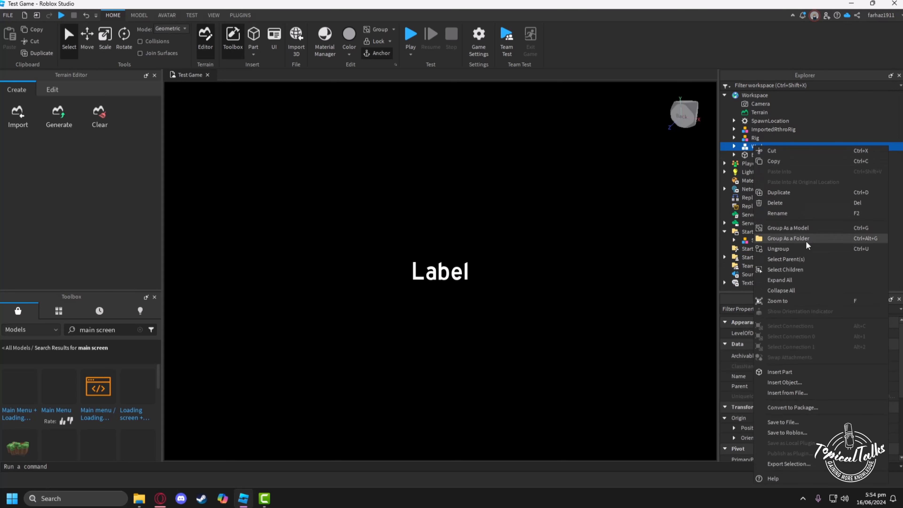
left_click(794, 250)
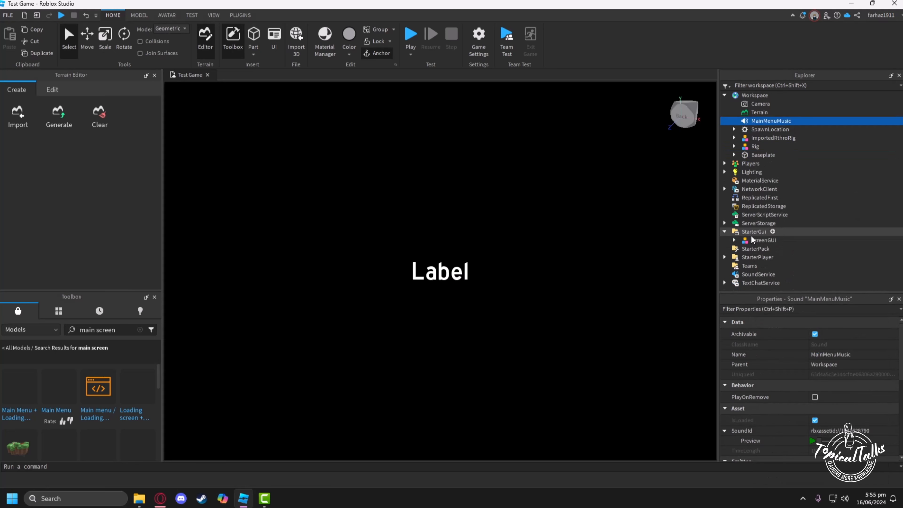
Ungroup the ScreenGUI model in StarterGui and delete the MainMenuMusic sound from Workspace
left_click(755, 242)
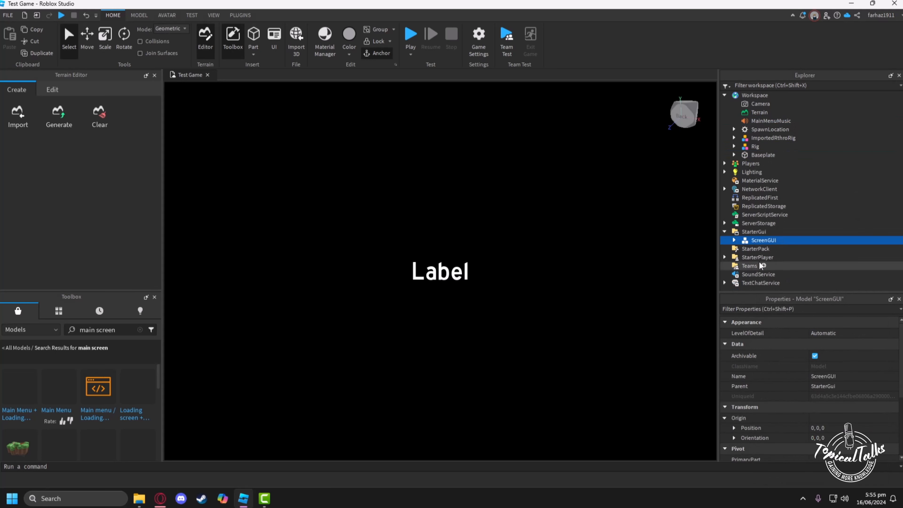
right_click(756, 241)
left_click(798, 103)
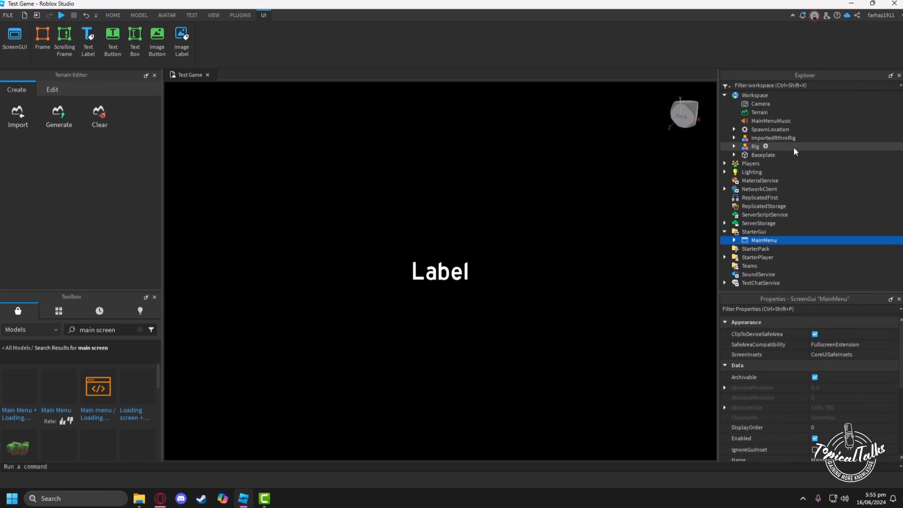
left_click(760, 123)
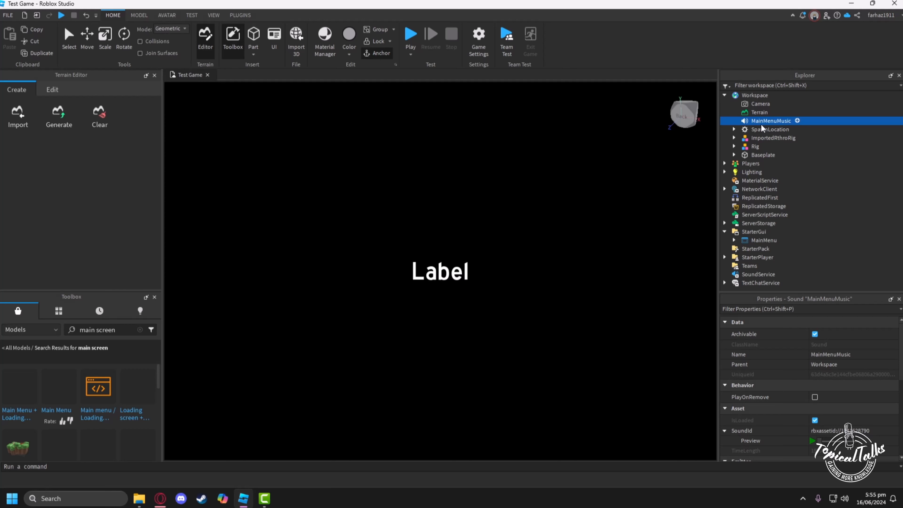
key("Delete")
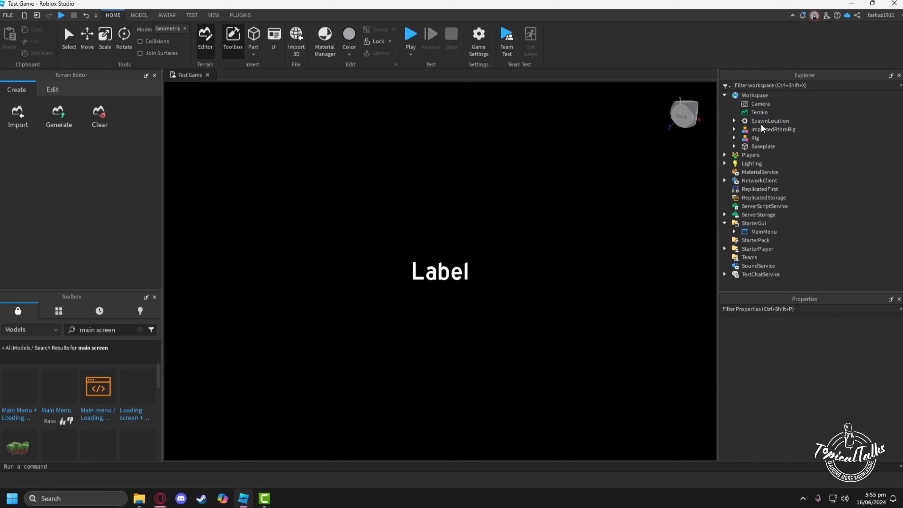
Open the LocalScript inside the Loading frame of the MainMenu GUI
left_click(738, 232)
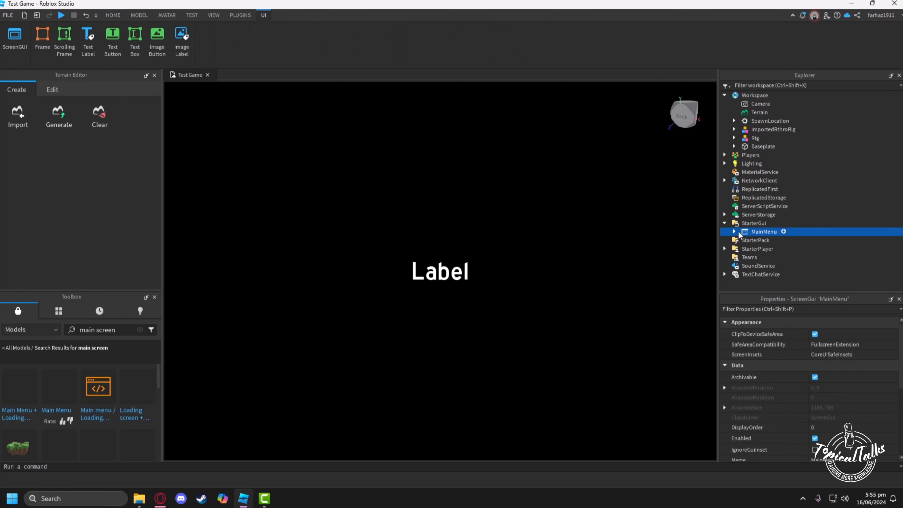
left_click(734, 232)
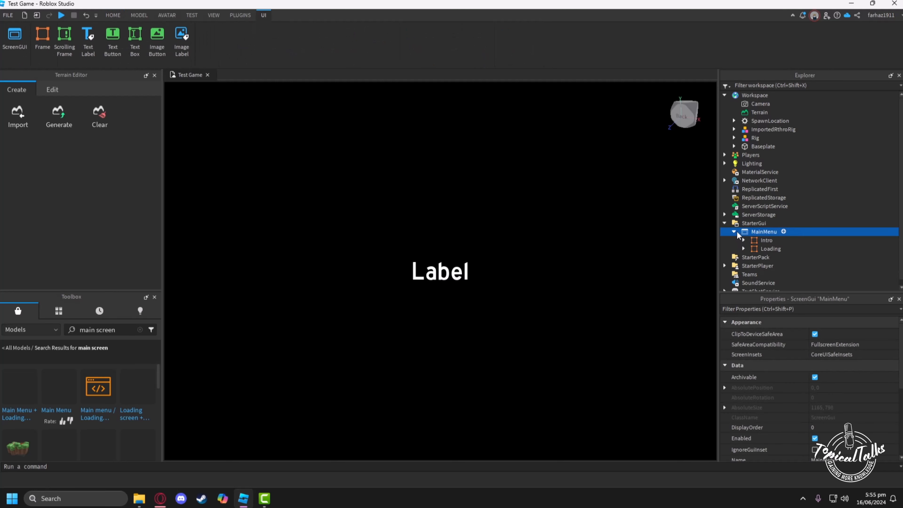
left_click(743, 248)
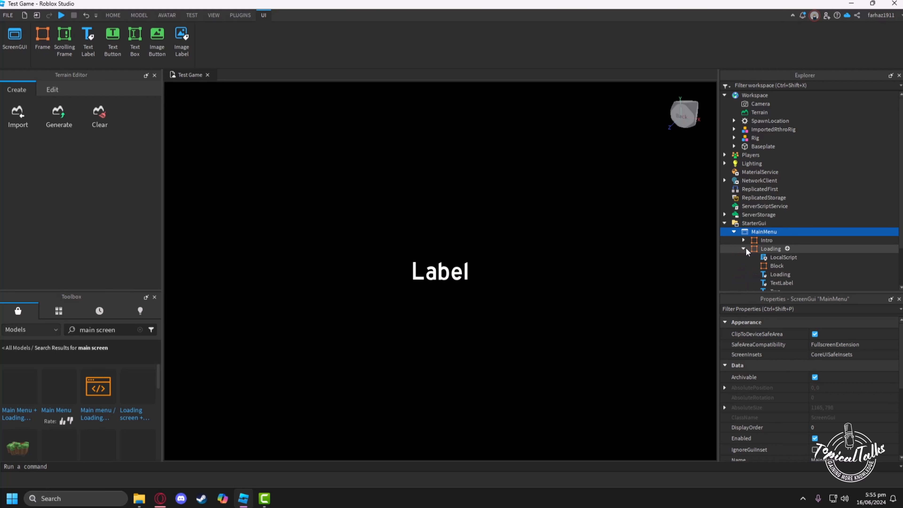
scroll(745, 247, "down", 1)
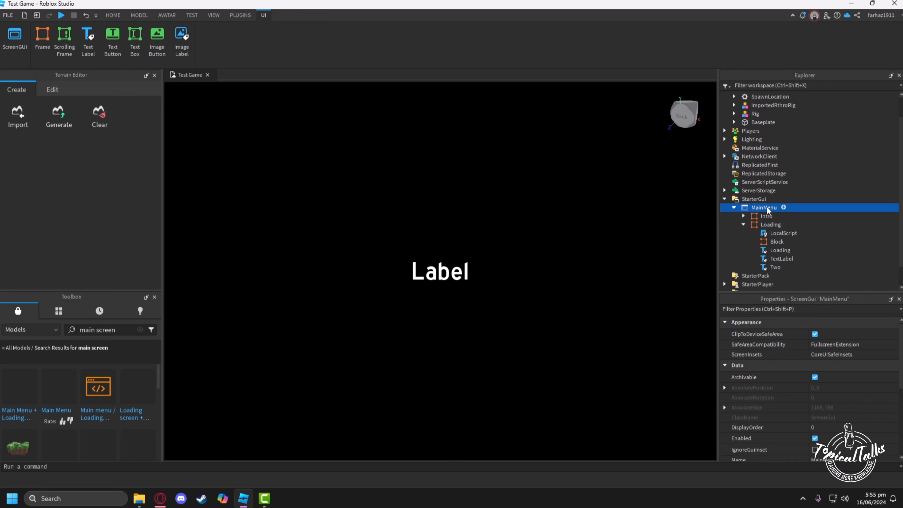
double_click(774, 235)
Replace the (Game Name) placeholder text on line 47 of the loading script with "Test Game"
scroll(416, 295, "down", 1)
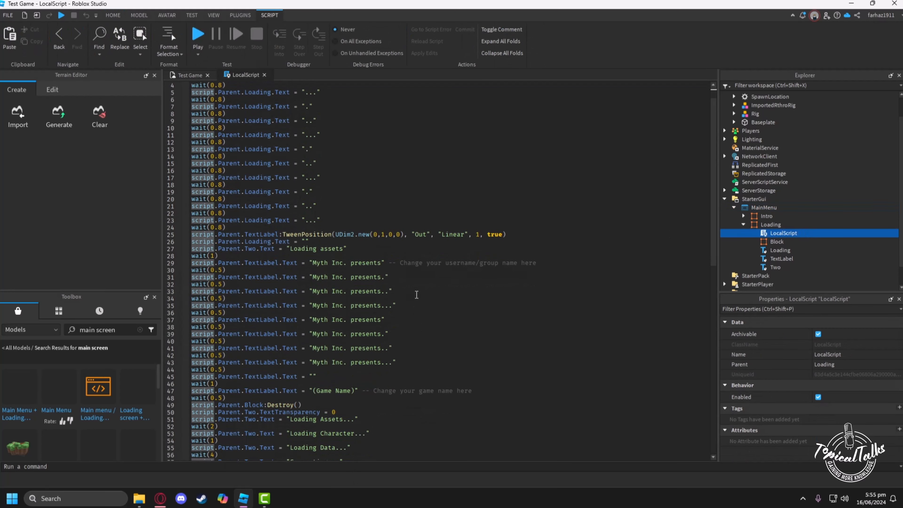
scroll(509, 293, "down", 4)
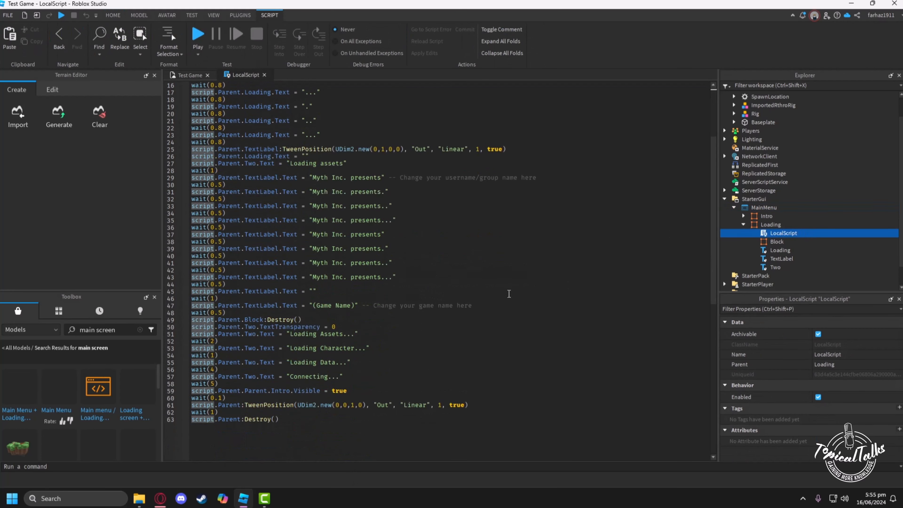
scroll(569, 255, "up", 4)
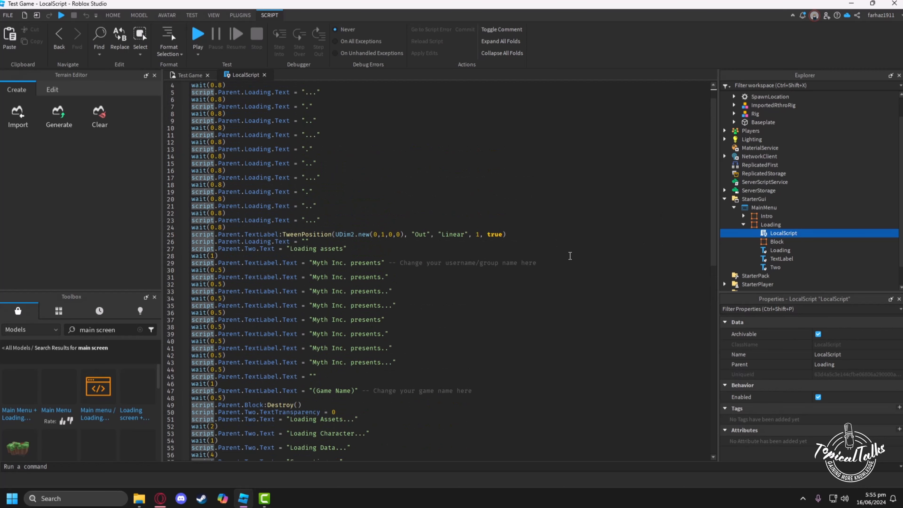
scroll(569, 256, "down", 1)
scroll(570, 256, "down", 2)
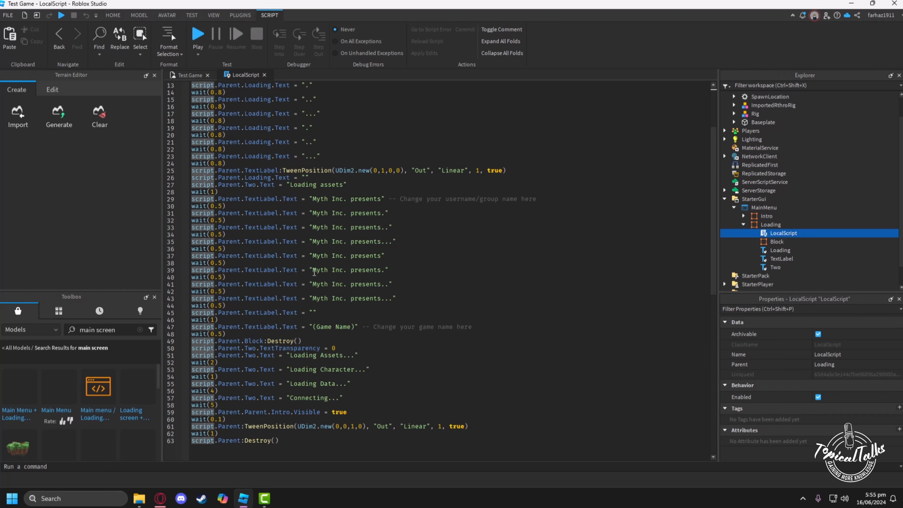
left_click_drag(312, 327, 356, 327)
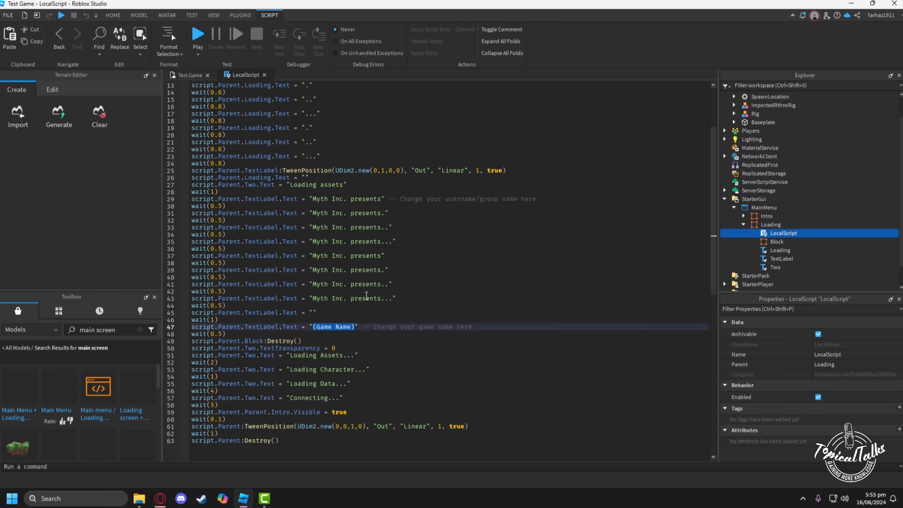
type("Test G")
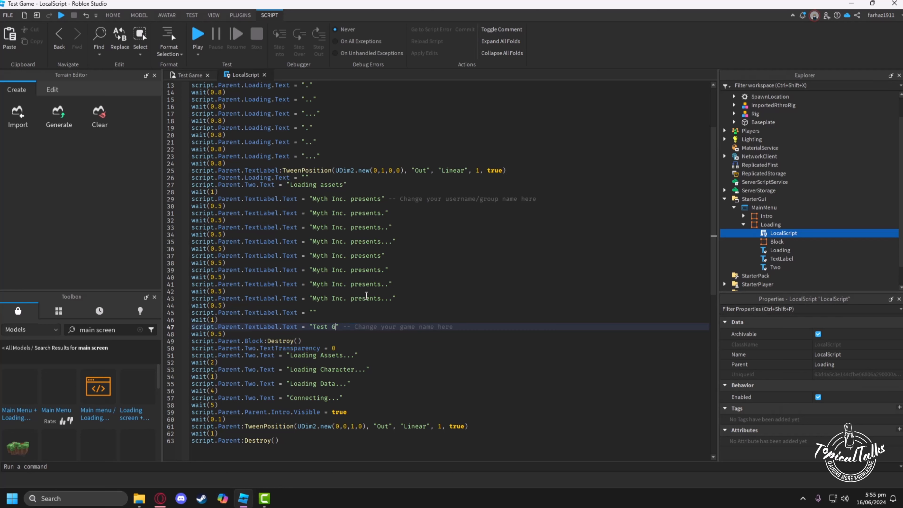
type("ame")
left_click_drag(312, 199, 348, 199)
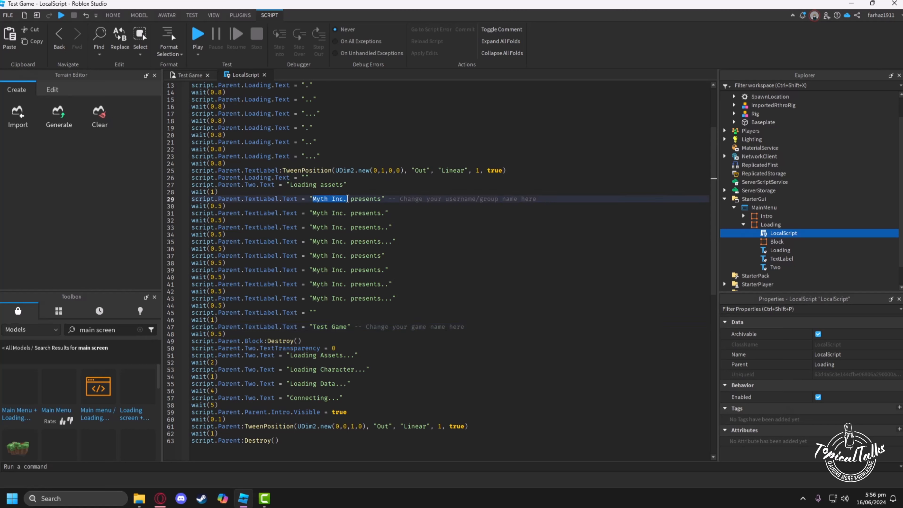
left_click(348, 199)
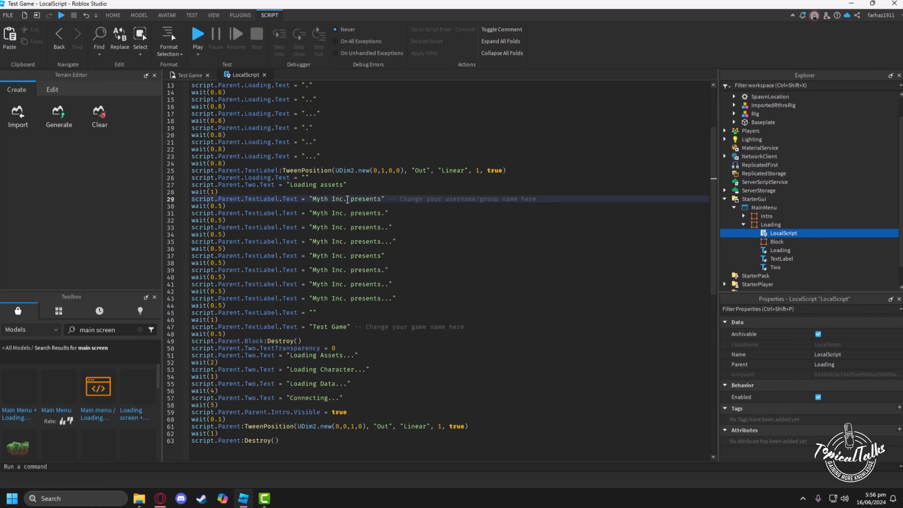
Replace "Myth Inc" with "Kraken" in the presenter text on line 29 of the loading script
type("x")
key("BackSpace")
left_click(343, 199, "shift")
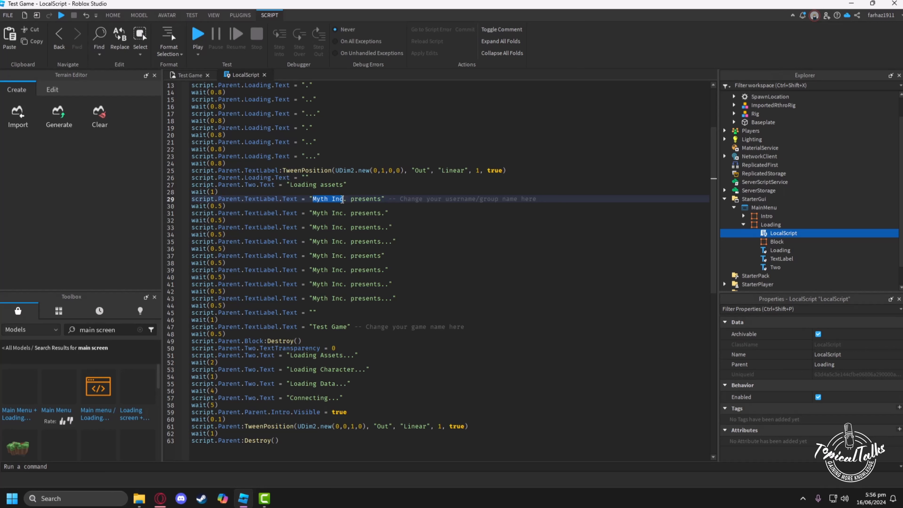
type("Kraken")
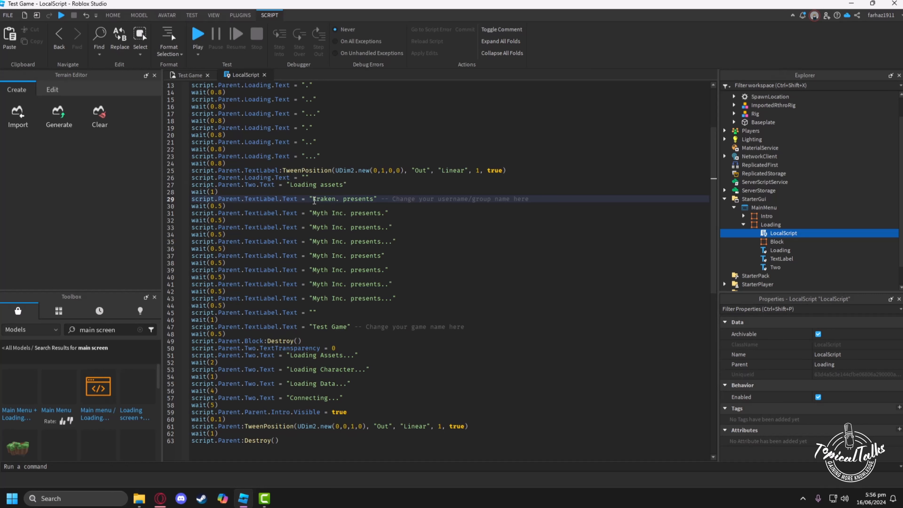
Copy "Kraken" from line 29 and paste it over "Myth Inc" in the presenter texts on lines 31, 33 and 35
double_click(314, 201)
left_click(314, 201)
double_click(313, 201)
double_click(335, 199)
left_click(313, 215)
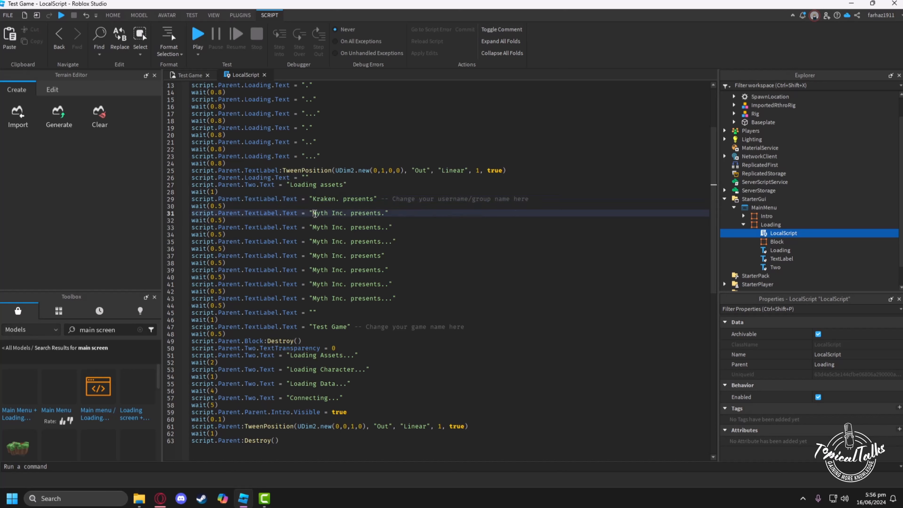
left_click_drag(313, 215, 326, 255)
key("ctrl+v")
key("ctrl+v")
key("ctrl+v")
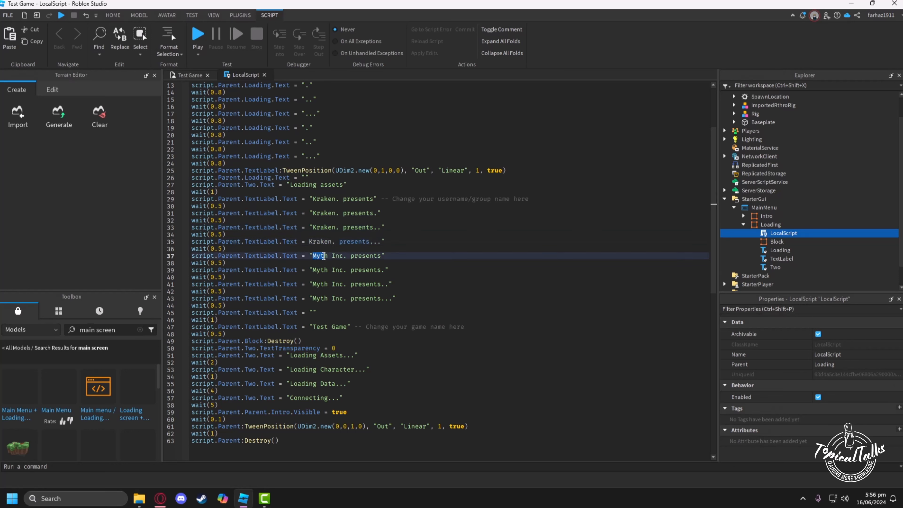
Undo the replacement on line 35 and replace "Myth Inc" with "Kraken" inside the quotes on lines 35 to 43
key("Up")
key("Up")
key("Up")
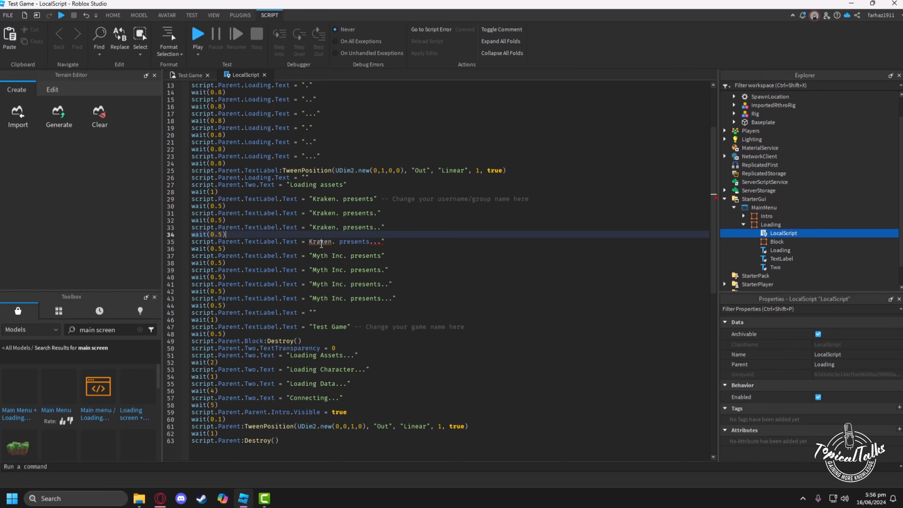
double_click(321, 243)
key("ctrl+z")
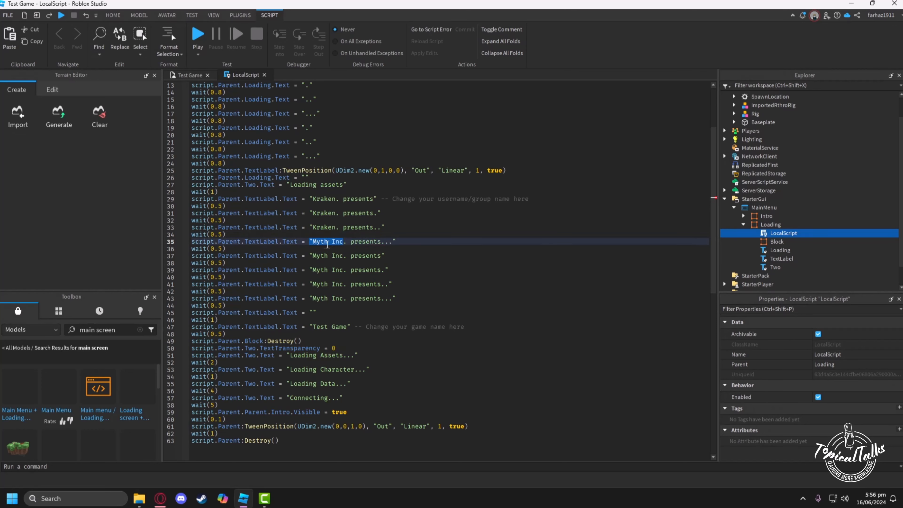
left_click(314, 244)
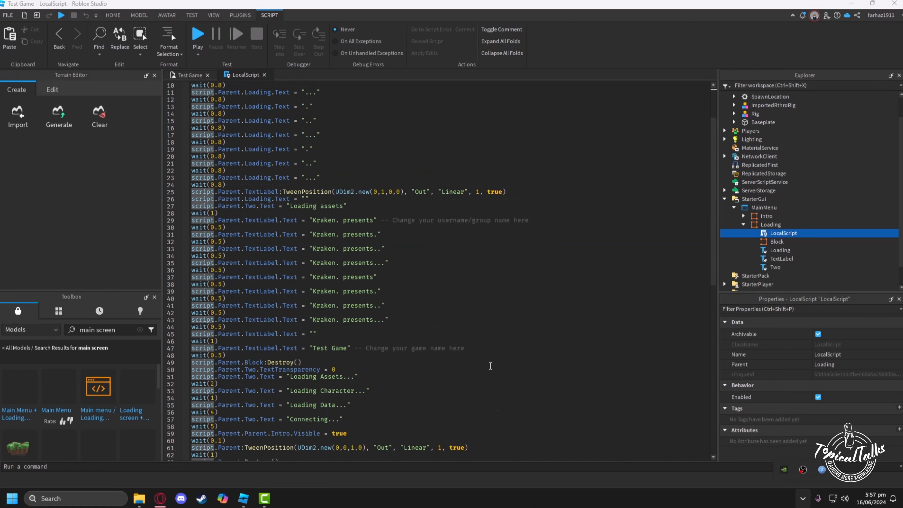
Close the loading script and set the Text property of the Loading frame's TextLabel to "Kraken presents"
left_click(264, 74)
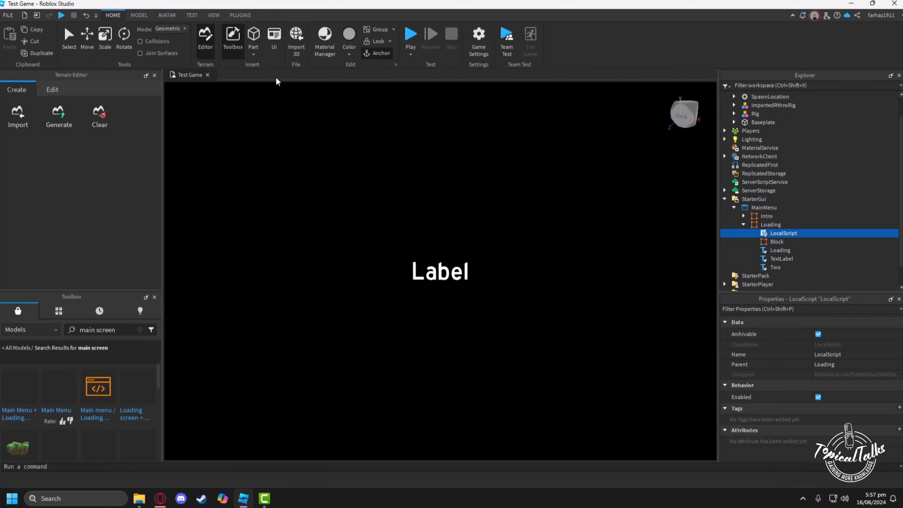
left_click(780, 258)
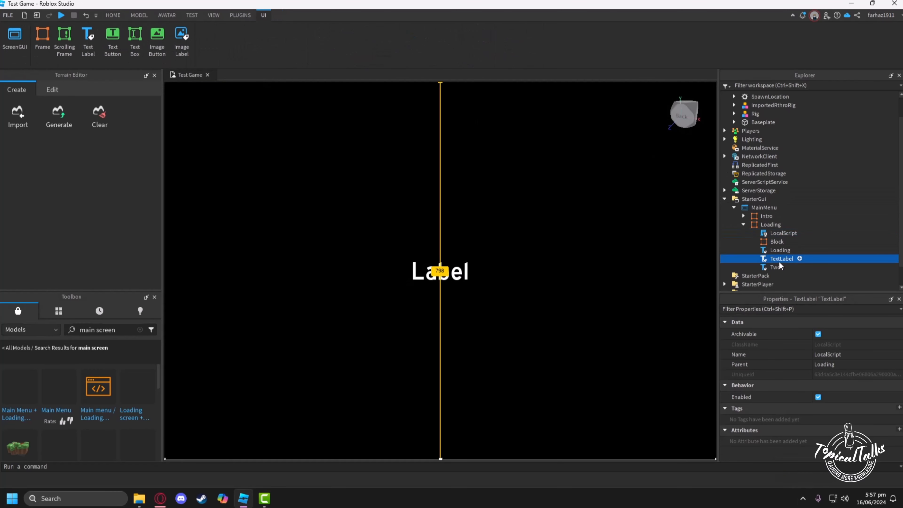
scroll(837, 415, "down", 5)
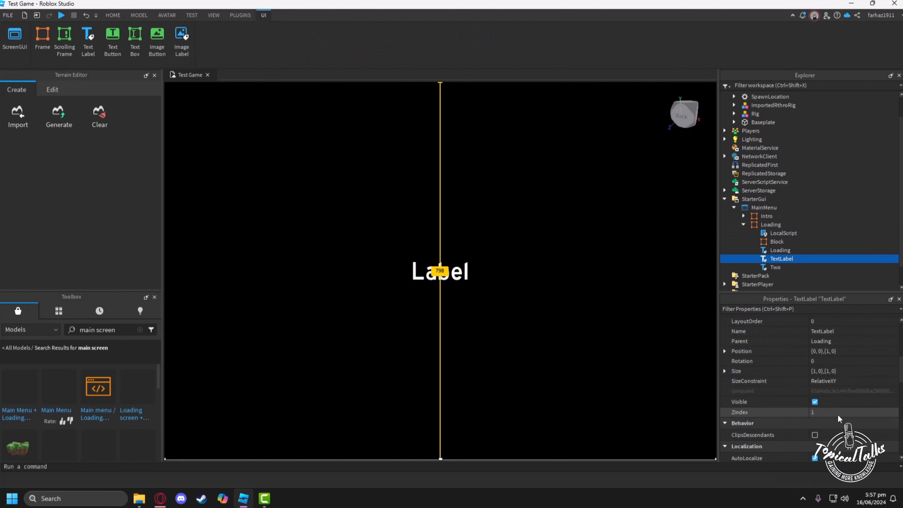
scroll(836, 414, "down", 10)
scroll(830, 419, "up", 2)
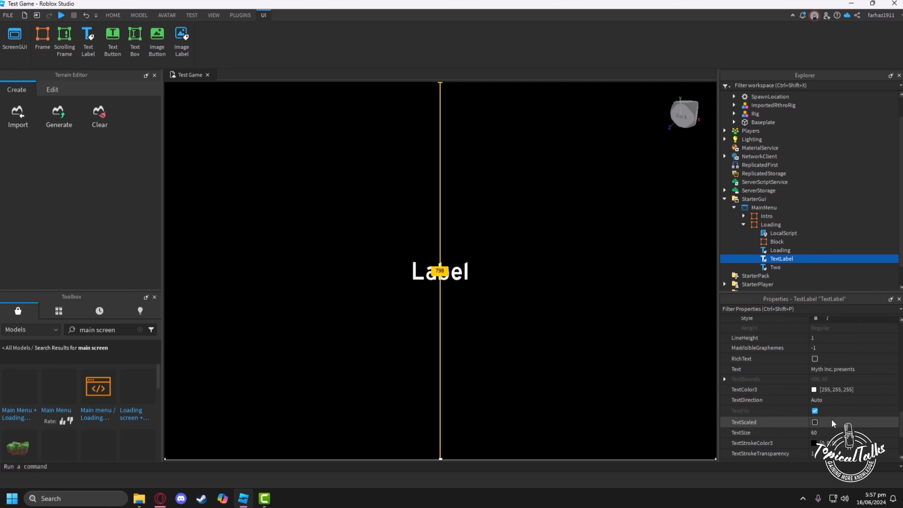
left_click(832, 369)
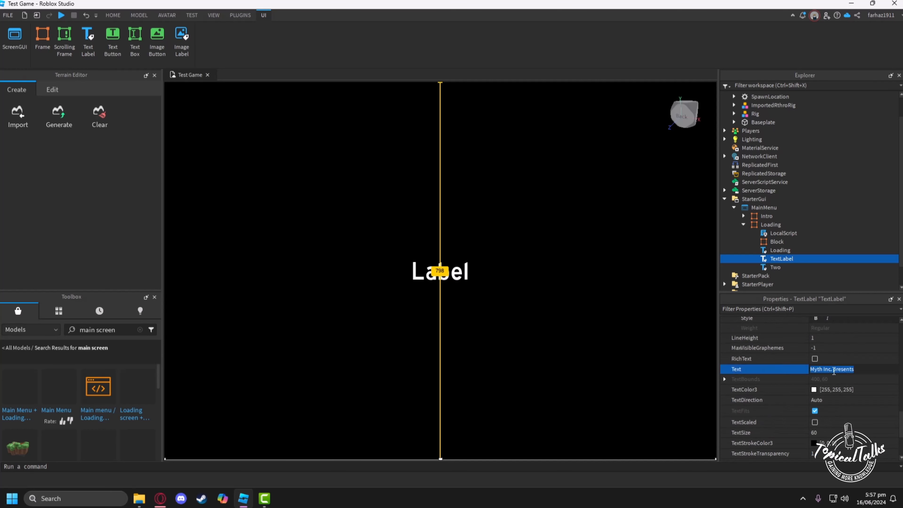
double_click(833, 370)
left_click(832, 370)
key("BackSpace")
key("BackSpace")
key("BackSpace")
key("BackSpace")
key("BackSpace")
key("BackSpace")
key("BackSpace")
key("BackSpace")
key("BackSpace")
key("BackSpace")
type("Kraken presents")
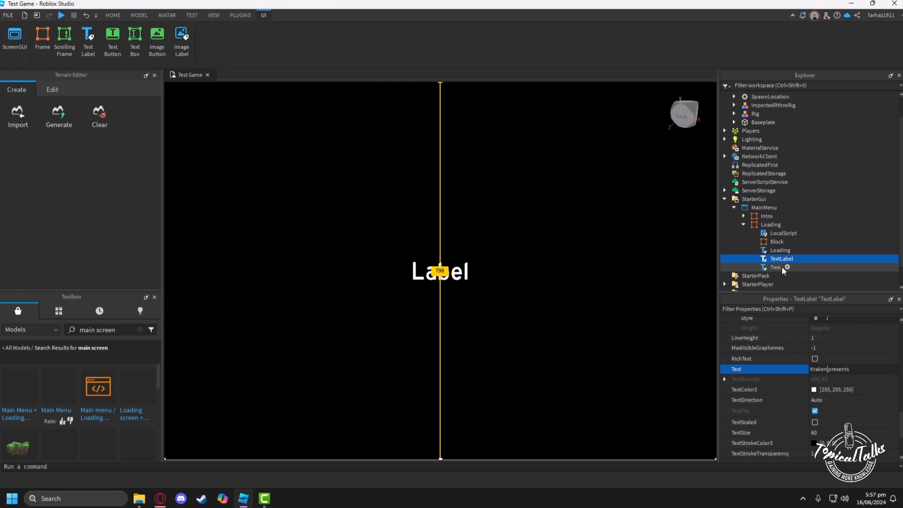
Inspect the properties of the Two, Loading and Block elements inside the Loading frame
left_click(804, 267)
left_click(804, 251)
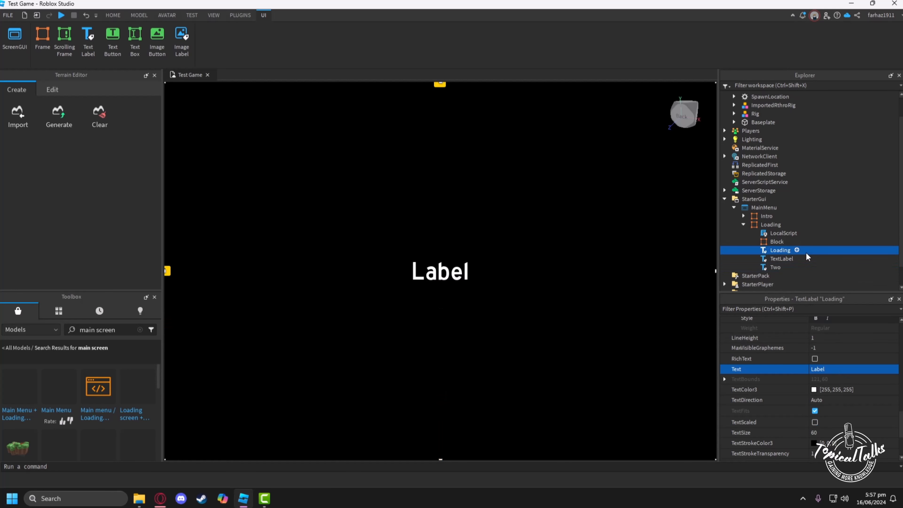
scroll(851, 396, "down", 3)
scroll(852, 396, "up", 3)
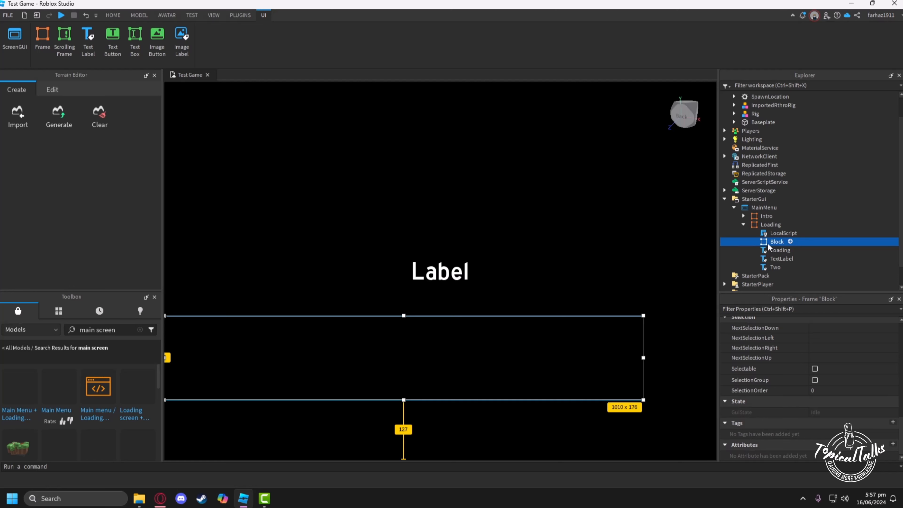
scroll(836, 415, "up", 4)
scroll(836, 414, "up", 10)
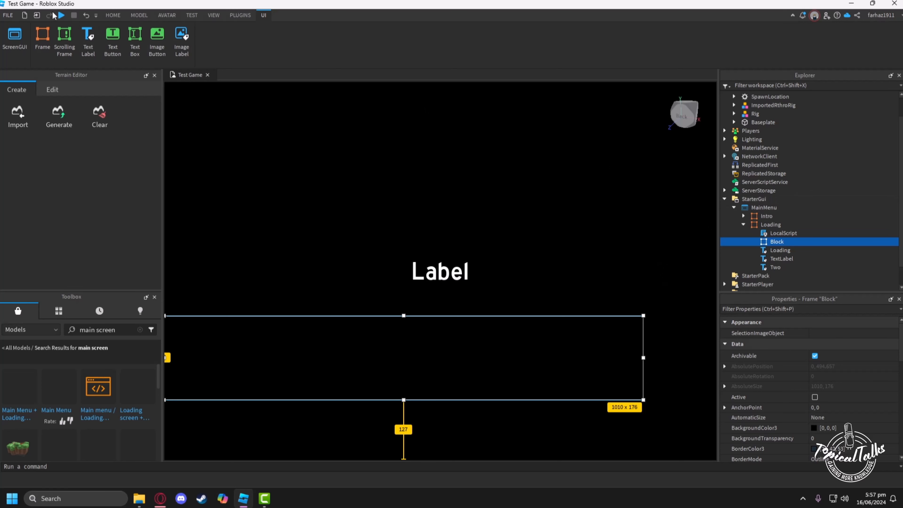
Playtest the game, enter it through the main menu's Play option and walk the character around the spawn area
left_click(61, 15)
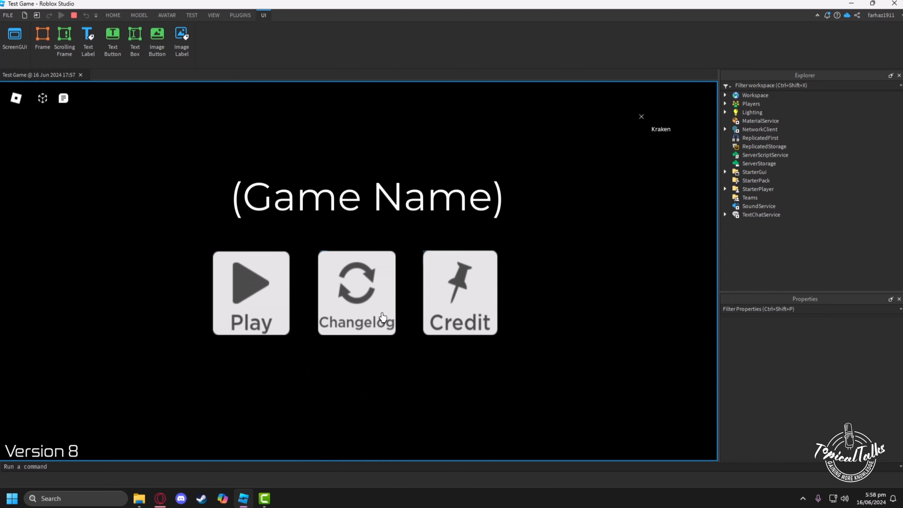
left_click(266, 304)
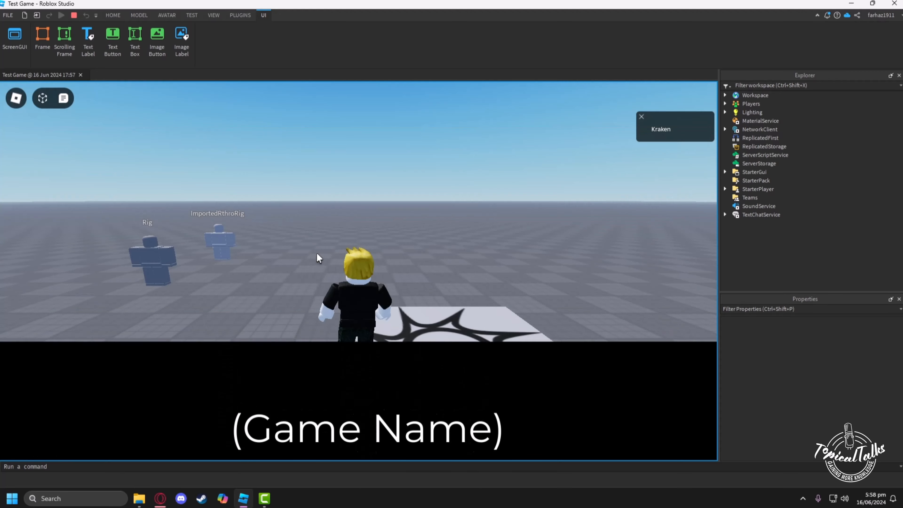
right_click_drag(462, 283, 462, 283)
key("w")
key("s")
key("a")
key("w")
key("a")
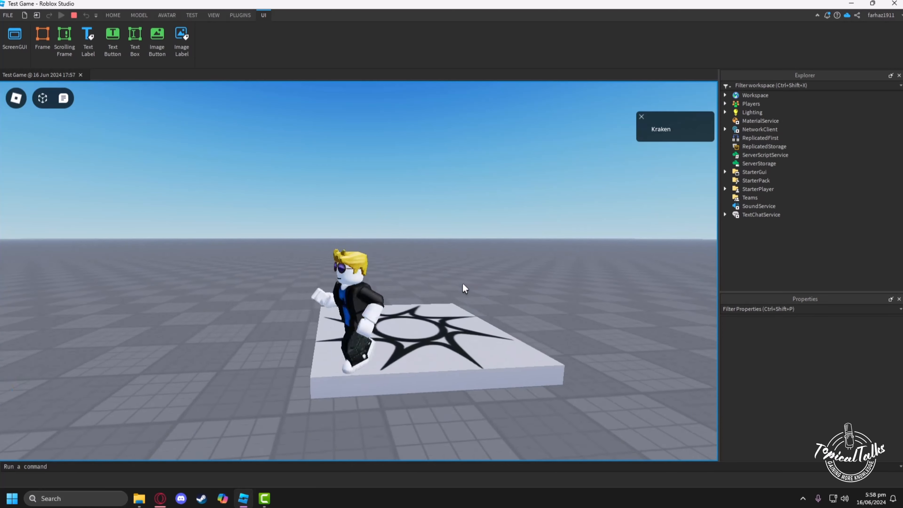
key("s")
right_click_drag(463, 283, 463, 283)
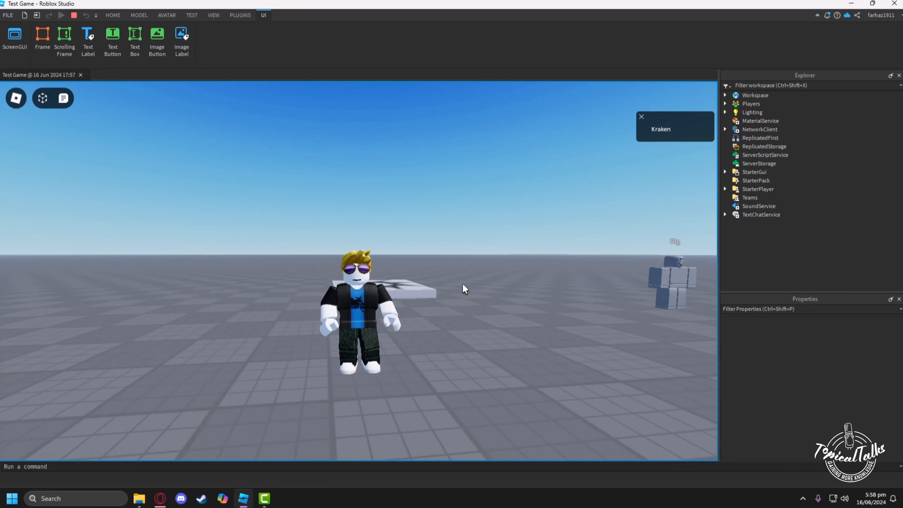